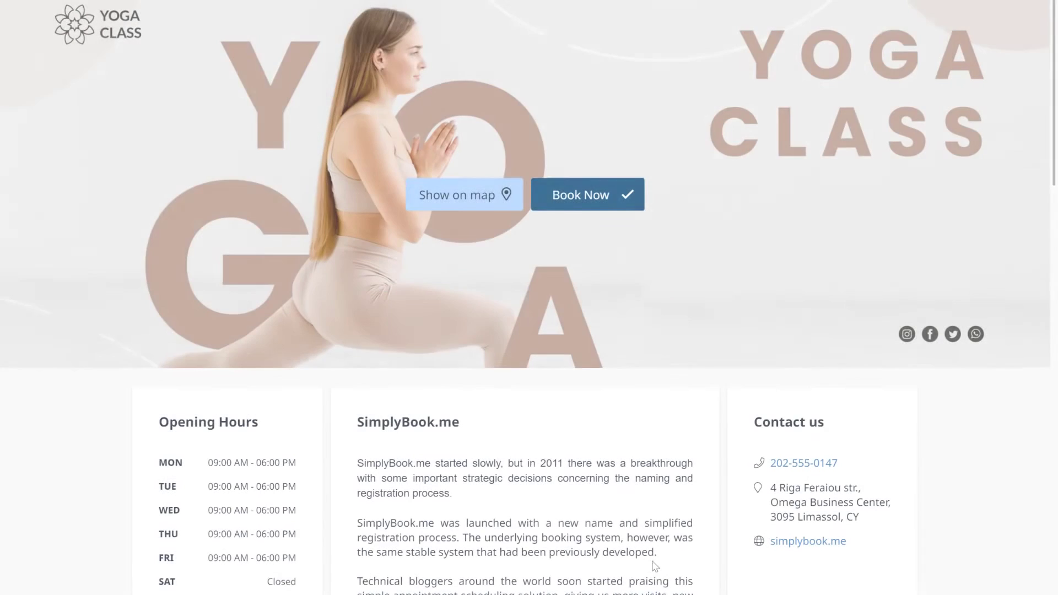
Scroll through the membership options on the public booking page
scroll(655, 566, down, 5)
scroll(655, 566, down, 8)
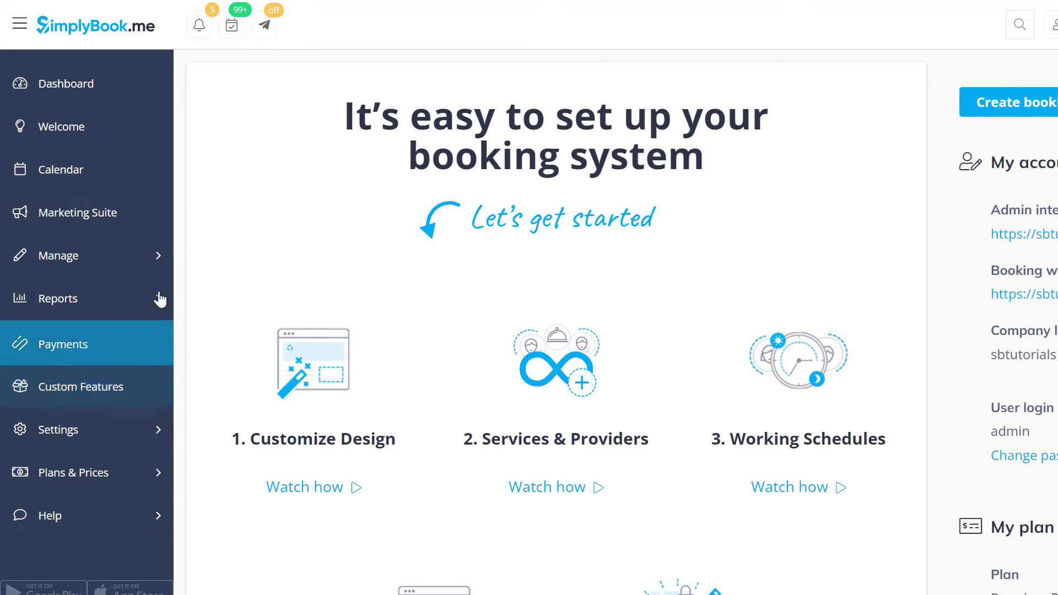
Open the Personal training session service from Manage > Services
click(159, 269)
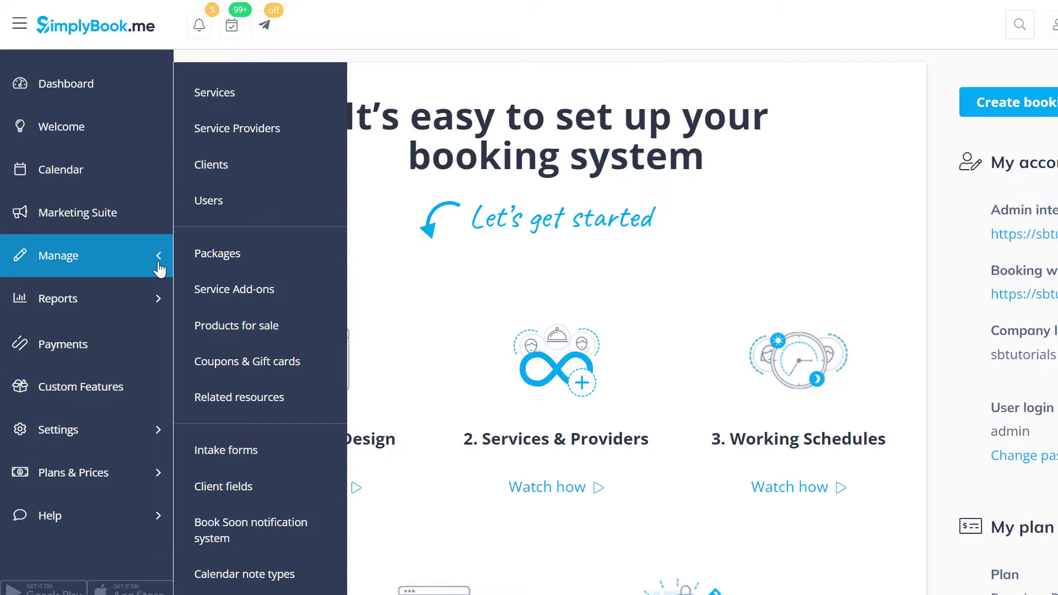
click(236, 105)
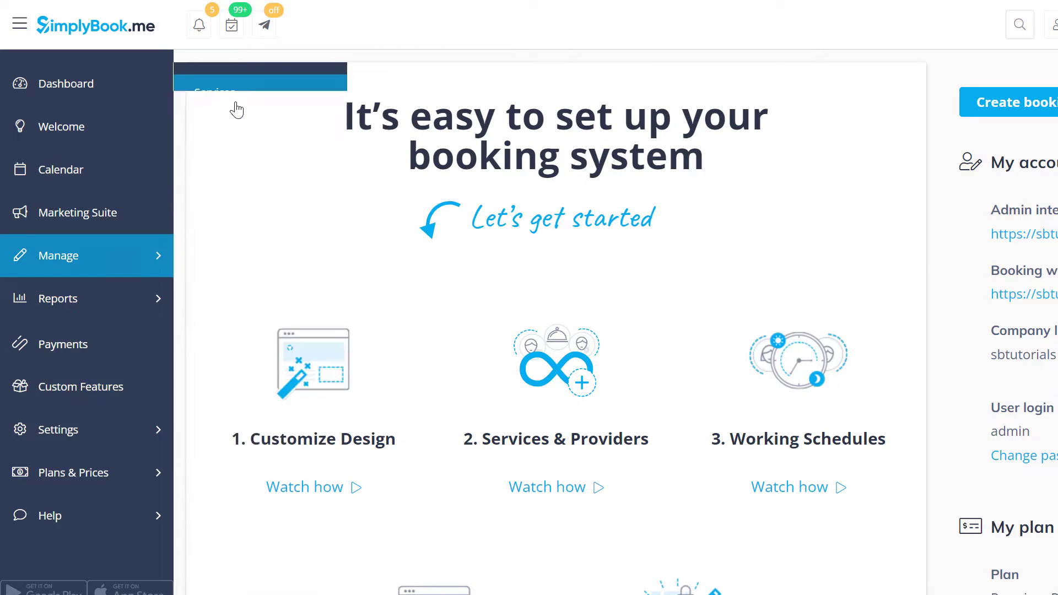
click(439, 251)
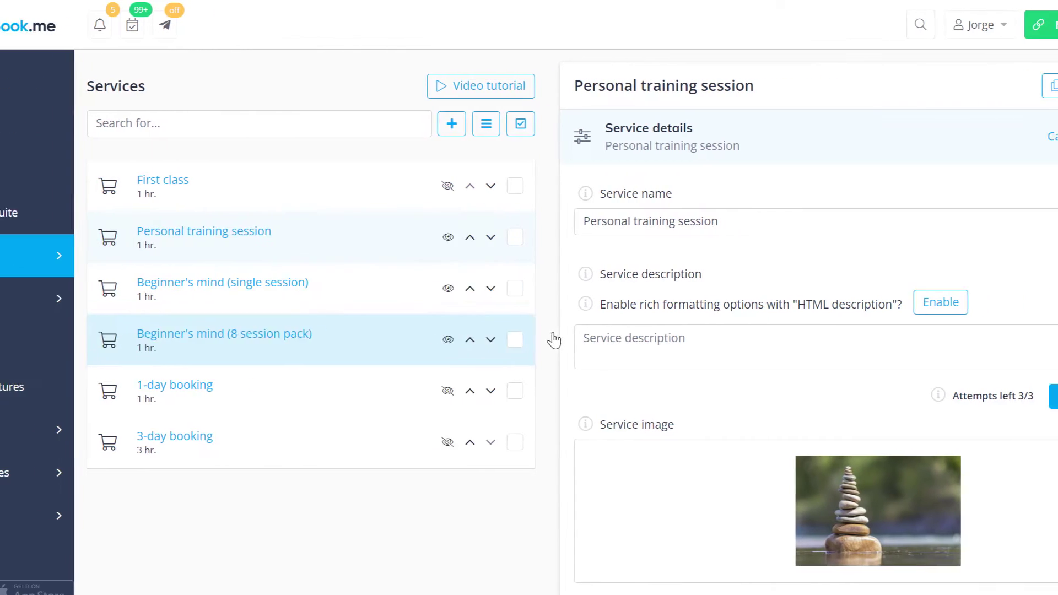
scroll(507, 402, down, 10)
scroll(508, 402, down, 5)
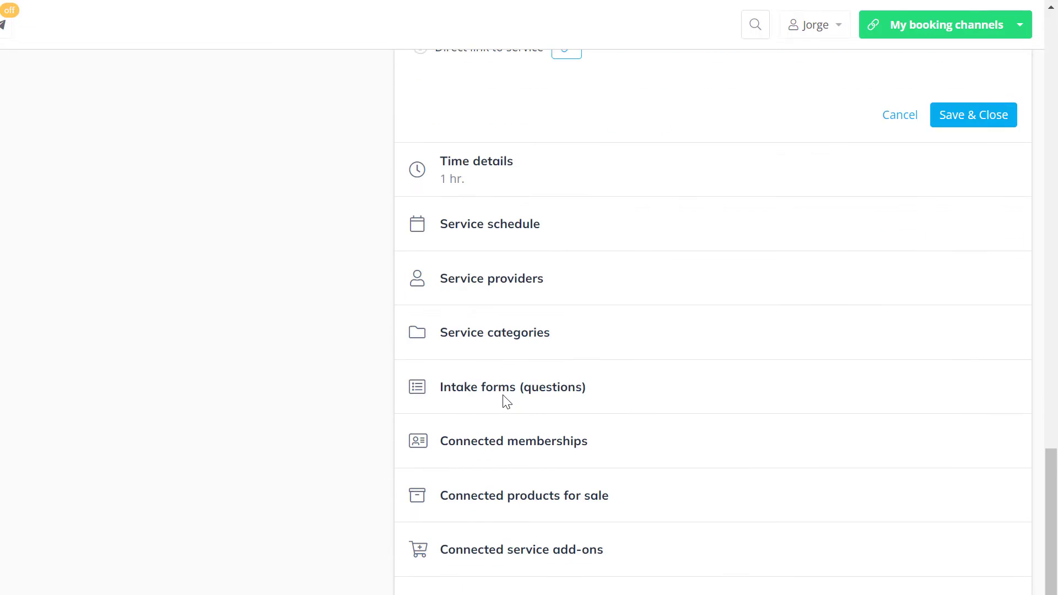
Enable the Membership feature from Connected memberships and start a new membership
click(504, 441)
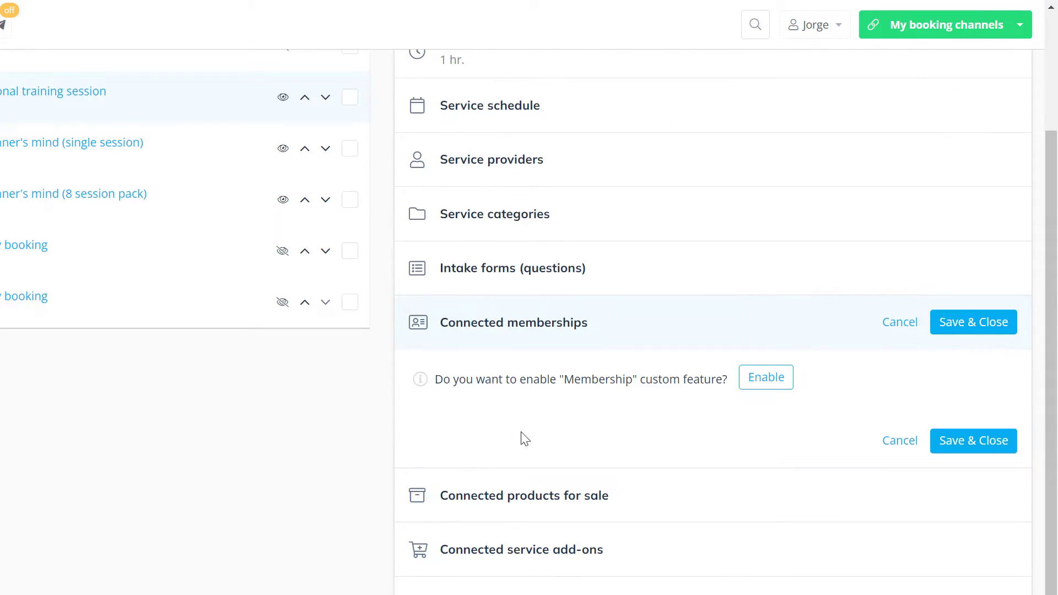
click(767, 380)
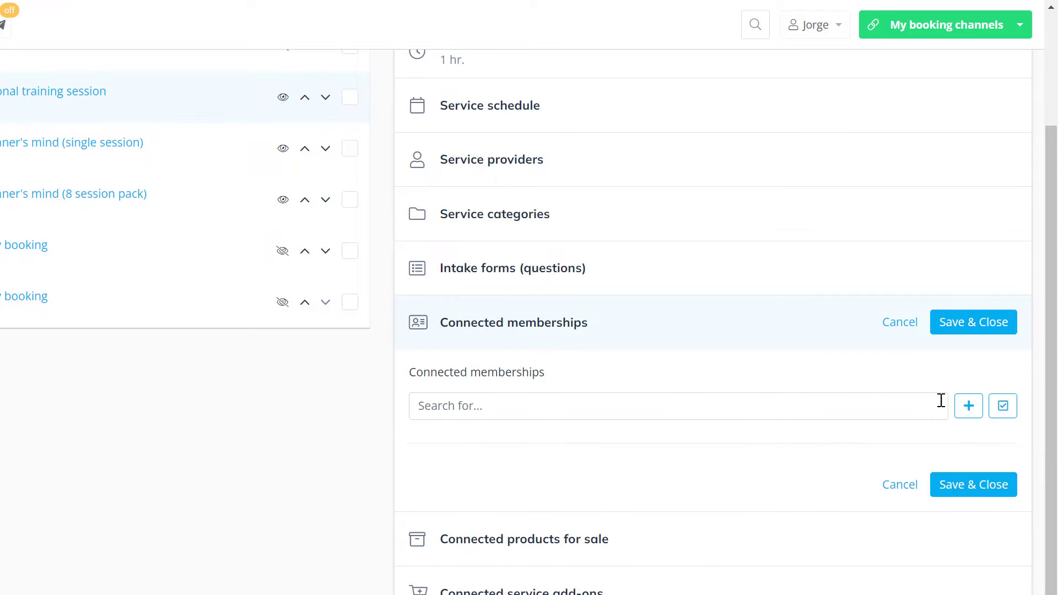
click(961, 411)
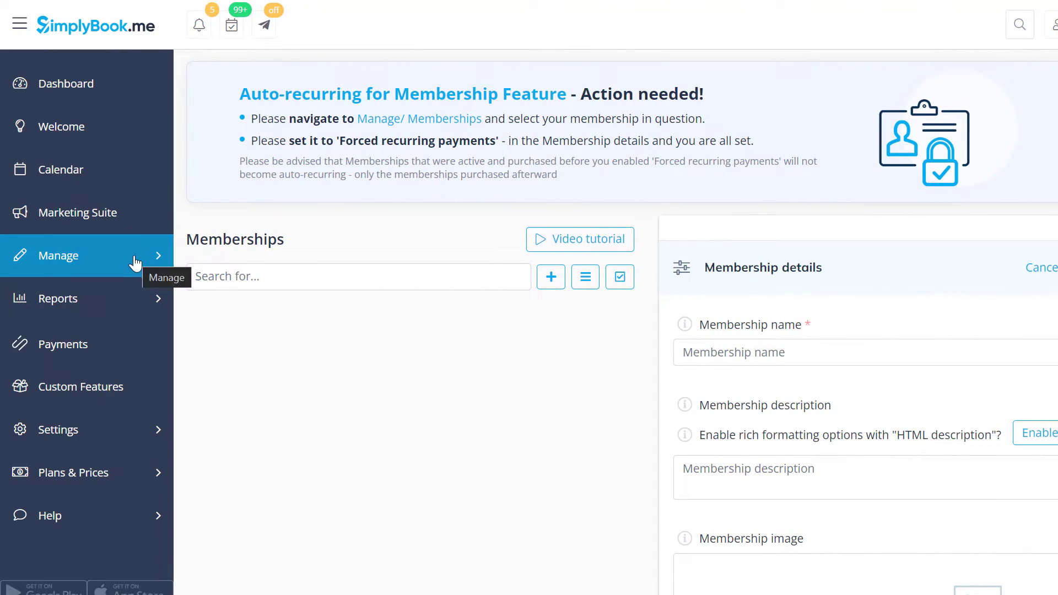
Name the new membership 'One month membership'
click(134, 258)
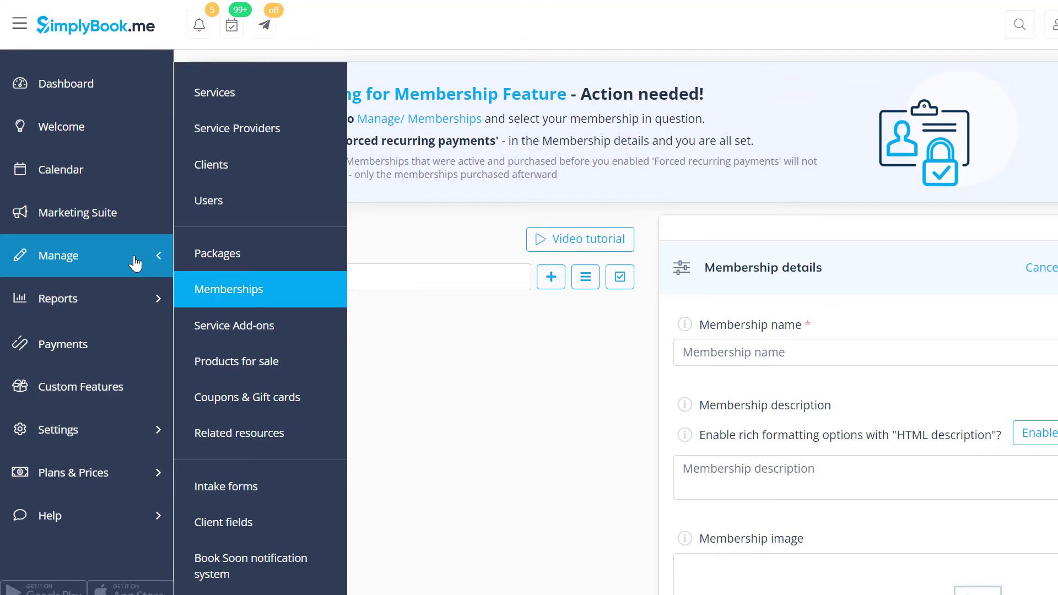
click(135, 263)
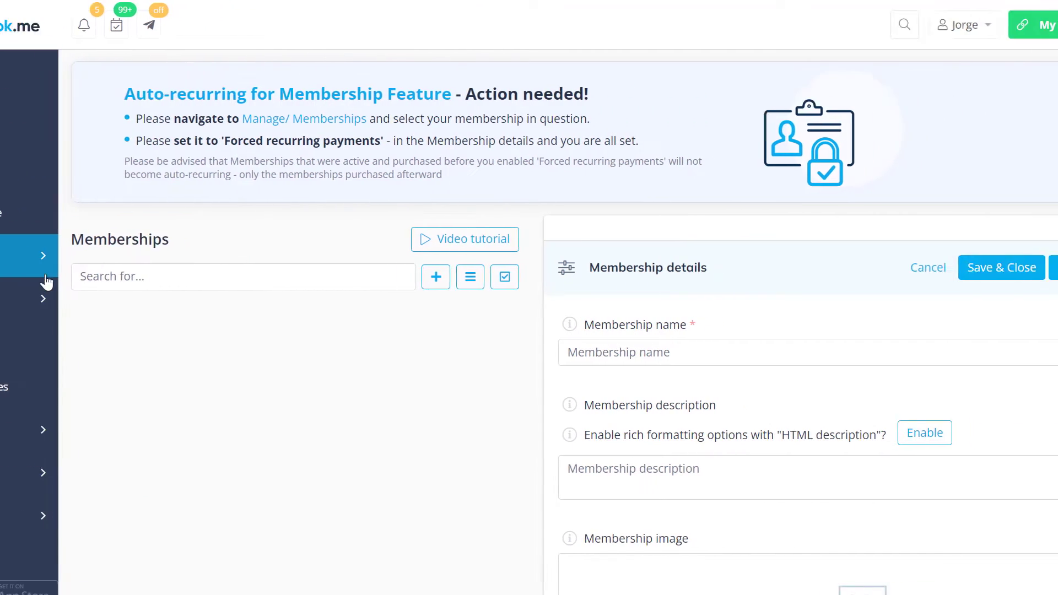
click(475, 356)
text(One month membership)
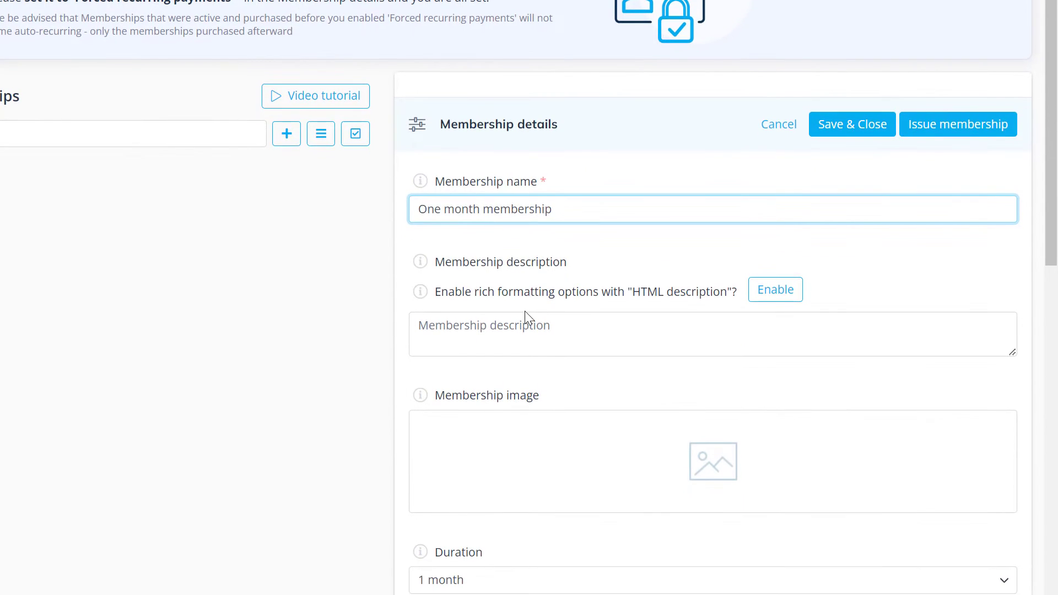
Upload m1.jpg as the membership's image
click(561, 467)
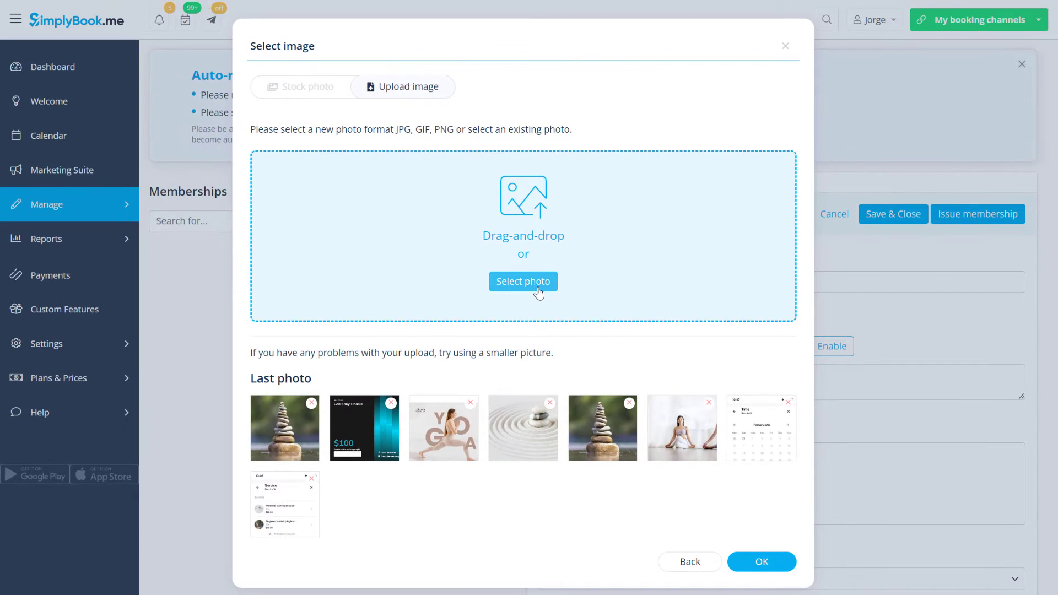
click(523, 282)
click(155, 119)
double_click(159, 130)
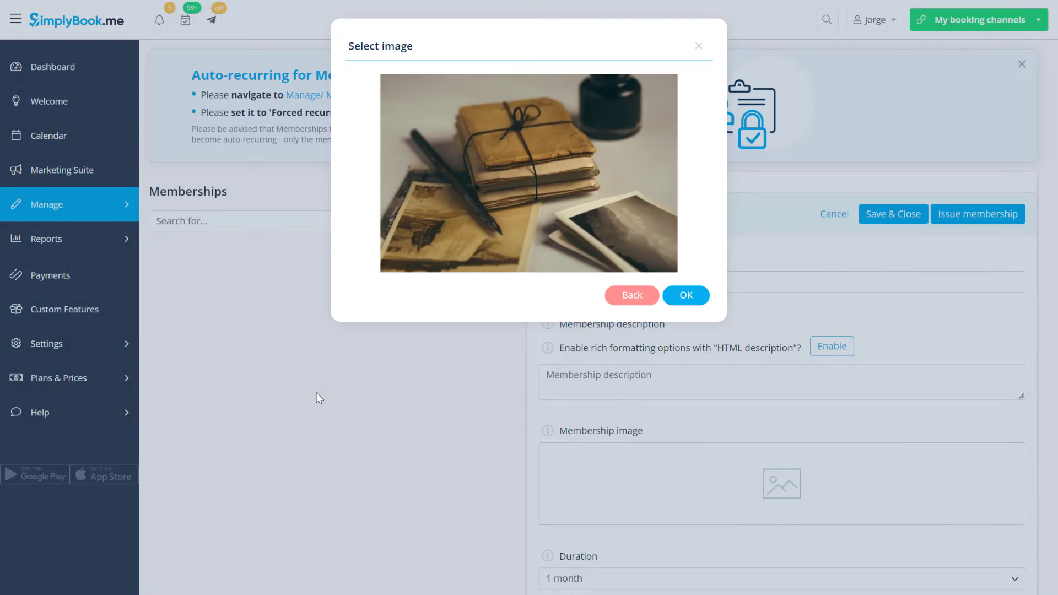
click(681, 296)
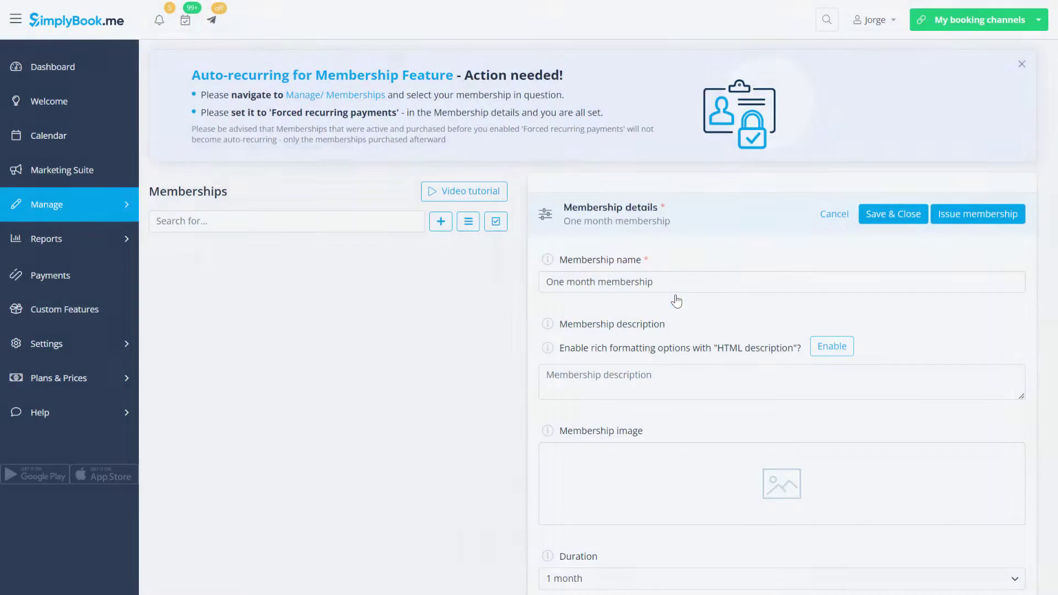
scroll(676, 300, down, 4)
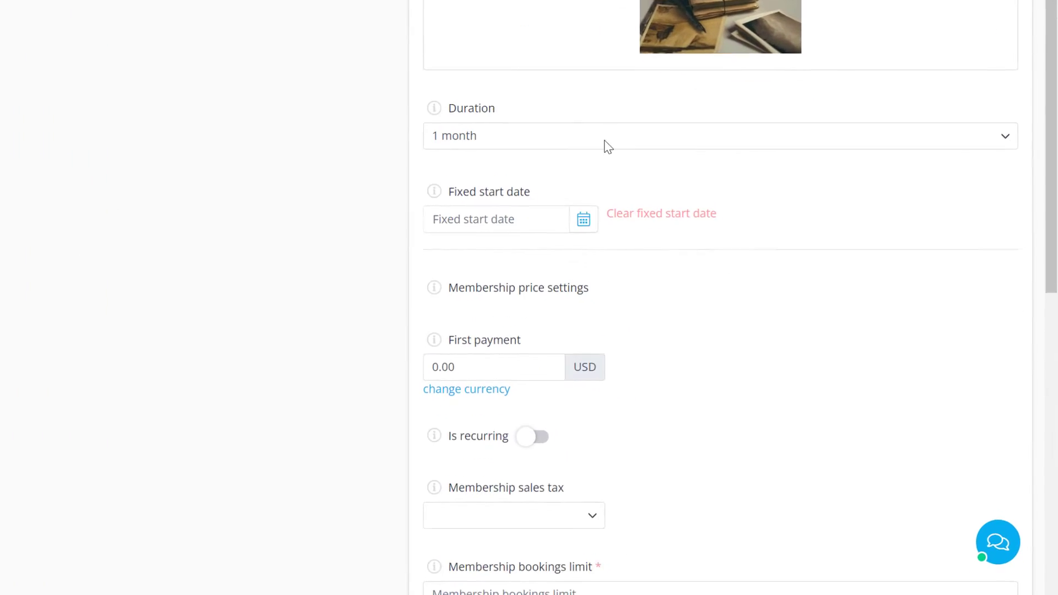
Keep the duration at 1 month and leave the fixed start date empty
click(688, 392)
click(596, 120)
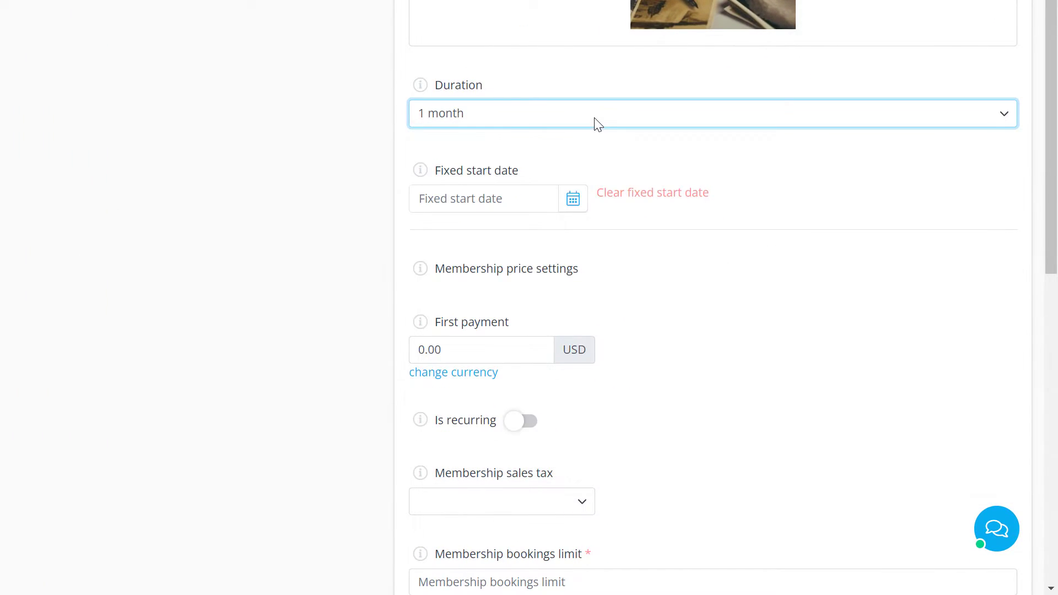
click(583, 204)
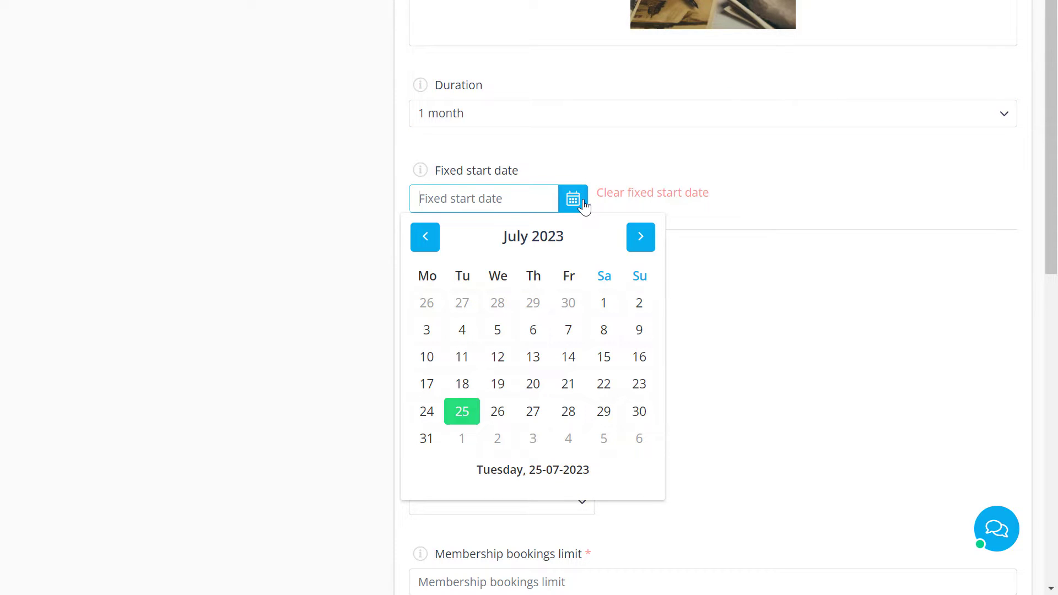
click(585, 206)
Enter 100 USD as the membership's first payment
click(496, 352)
text(100)
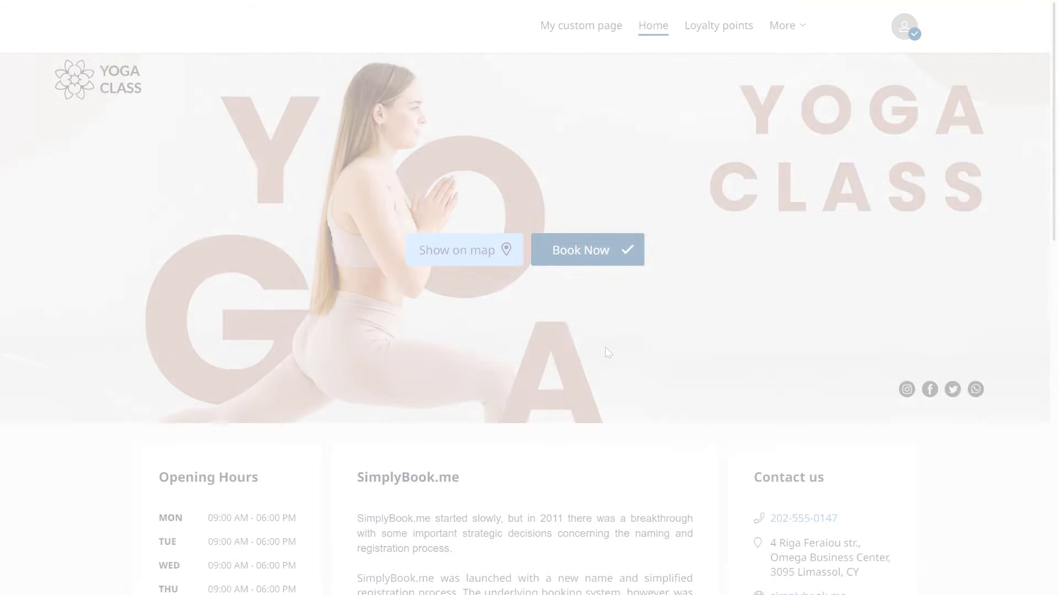
click(581, 248)
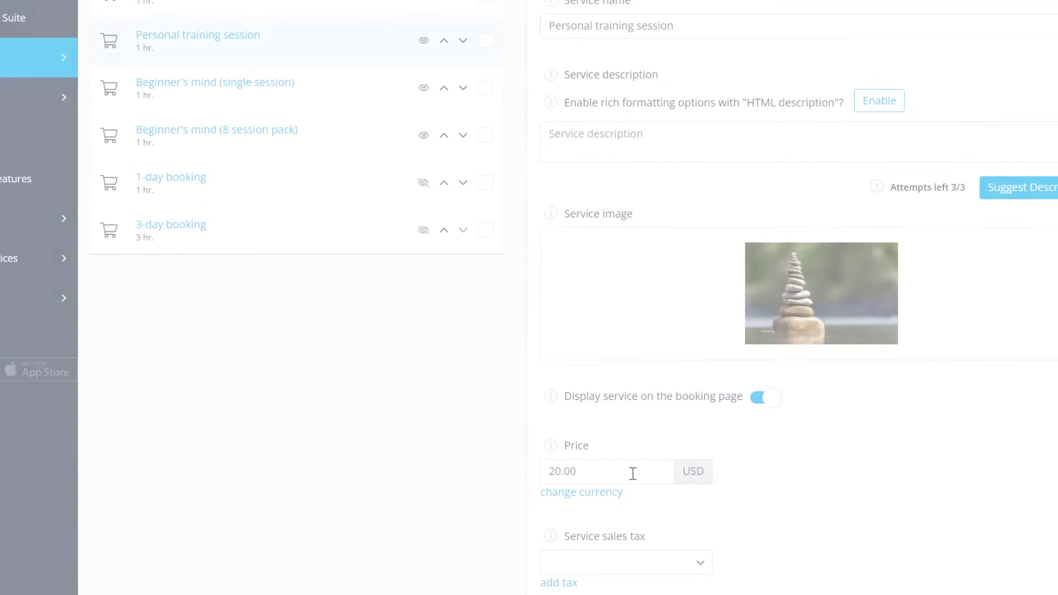
text(00)
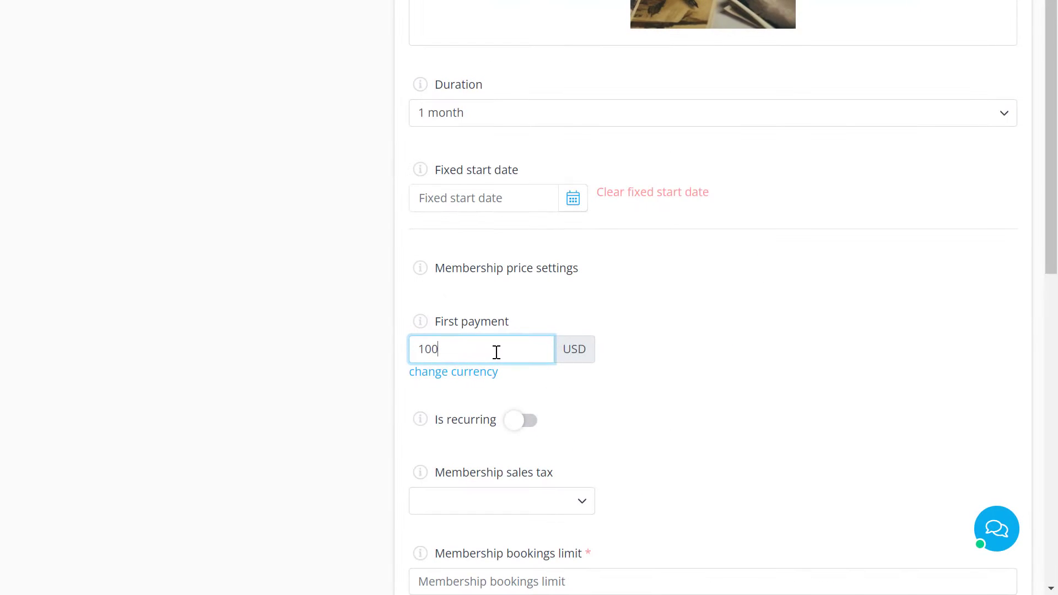
Make the membership recurring with forced recurring payments at an 80 USD recurring price
scroll(497, 352, down, 5)
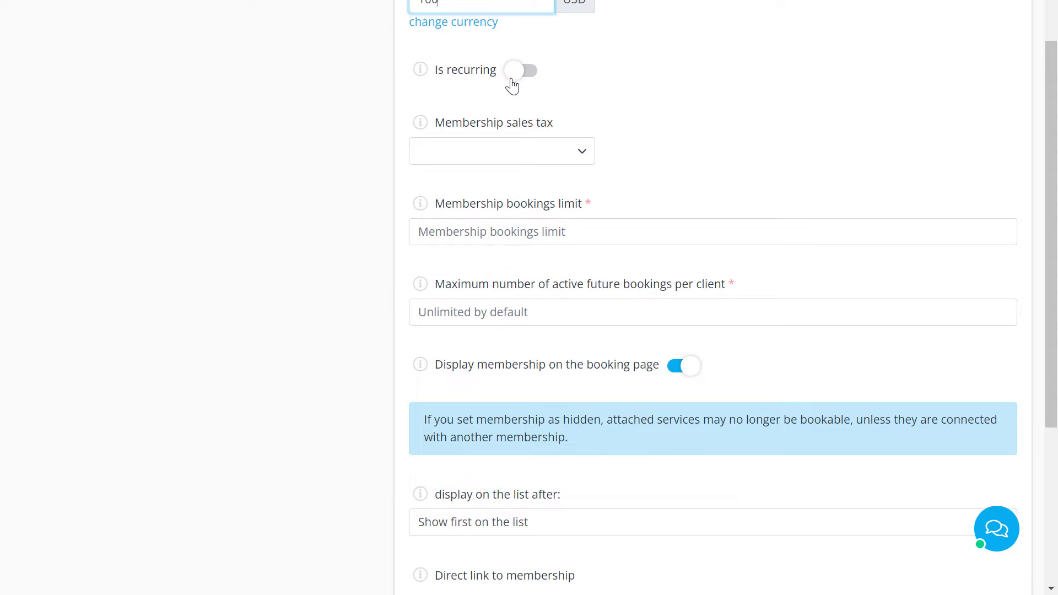
click(513, 83)
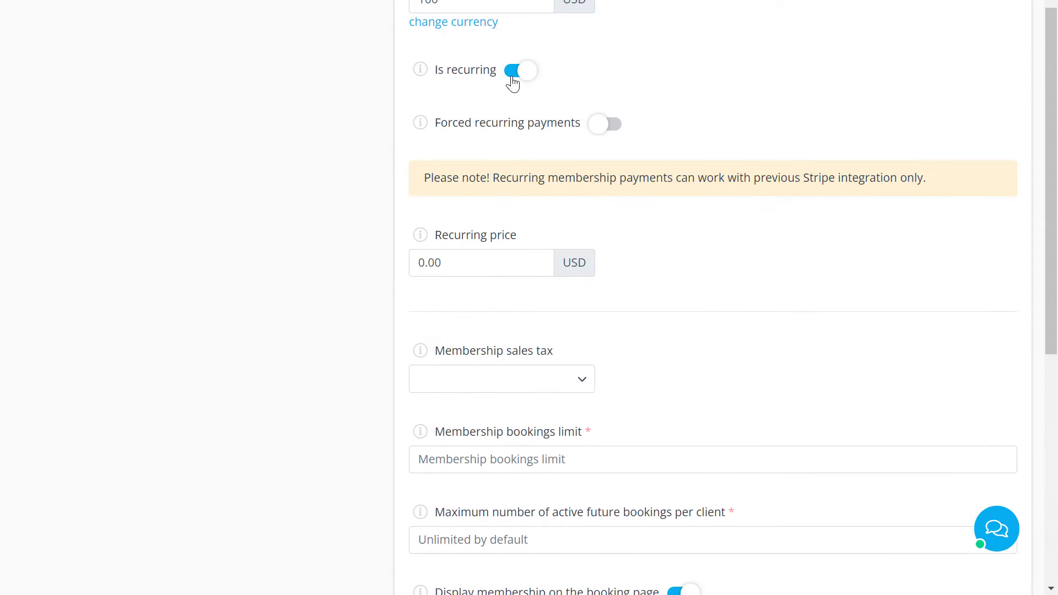
click(613, 130)
click(493, 263)
text(80)
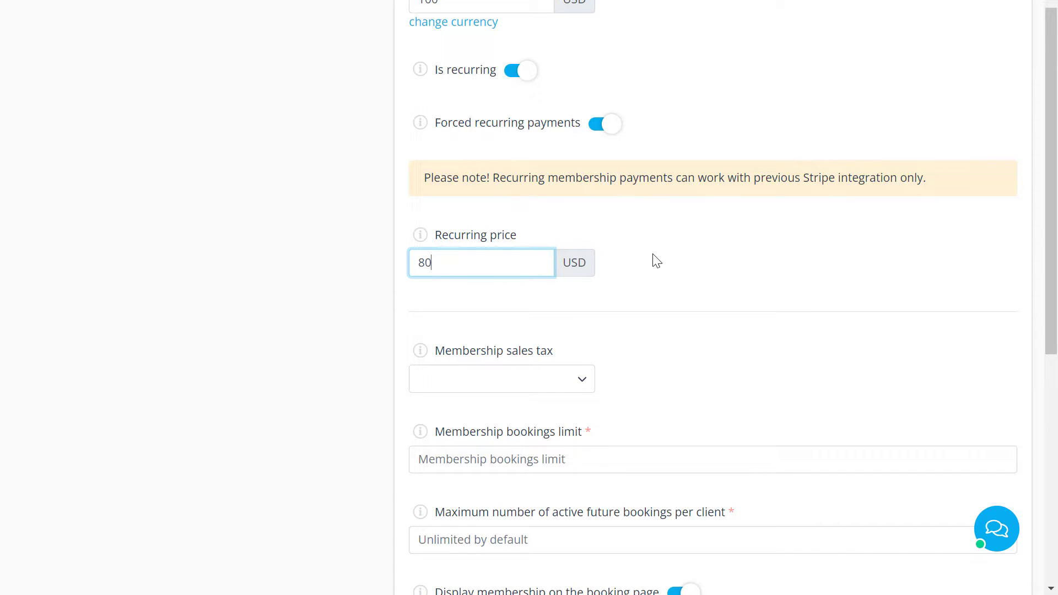
click(656, 261)
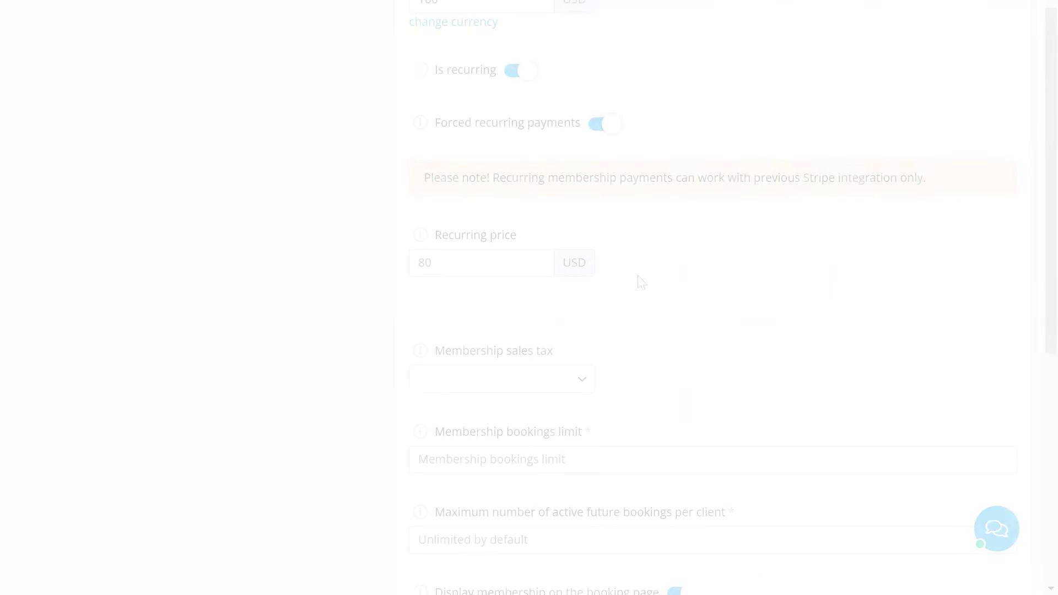
Apply a 13.16% membership sales tax
click(581, 380)
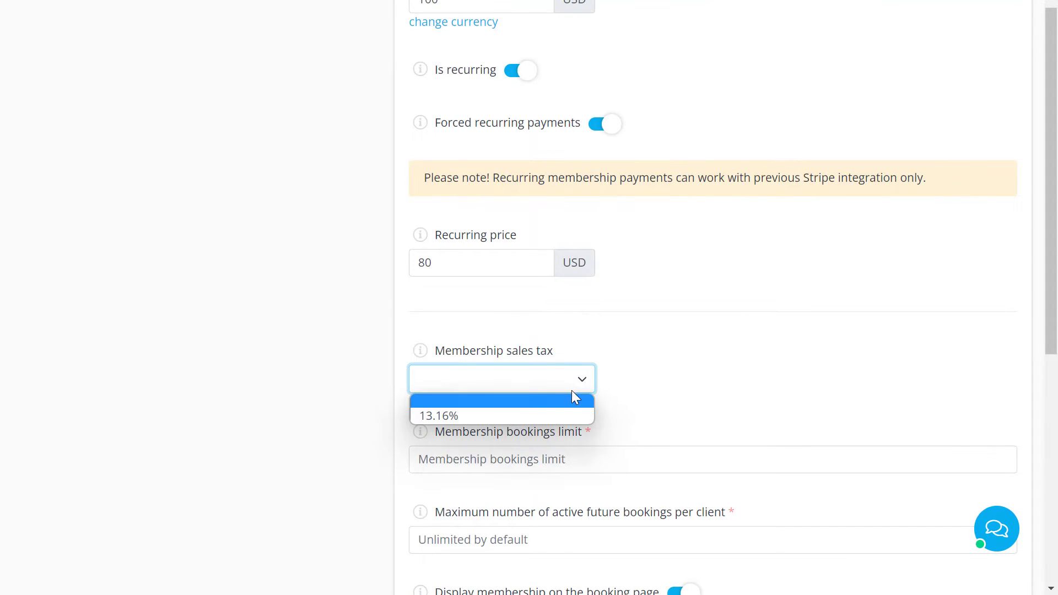
click(553, 412)
mouse_move(156, 63)
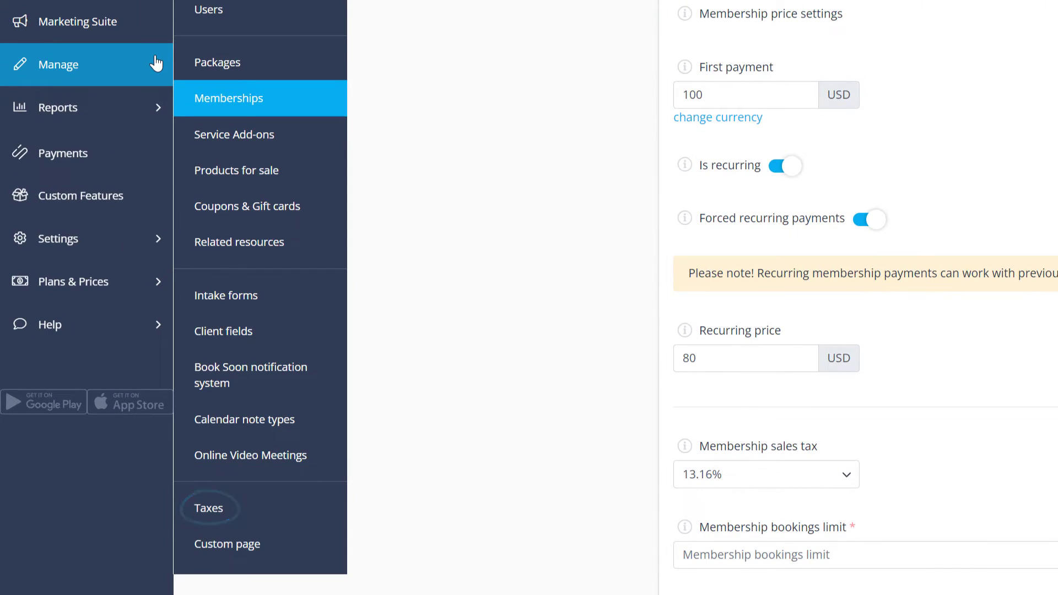
Enter 0 in the Membership bookings limit field
scroll(699, 433, down, 8)
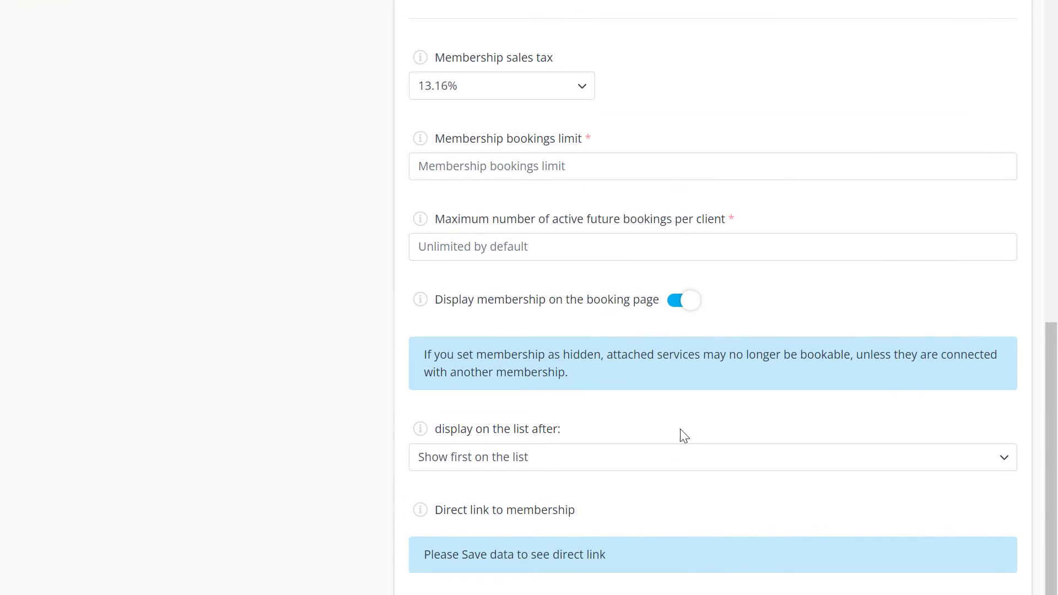
click(542, 164)
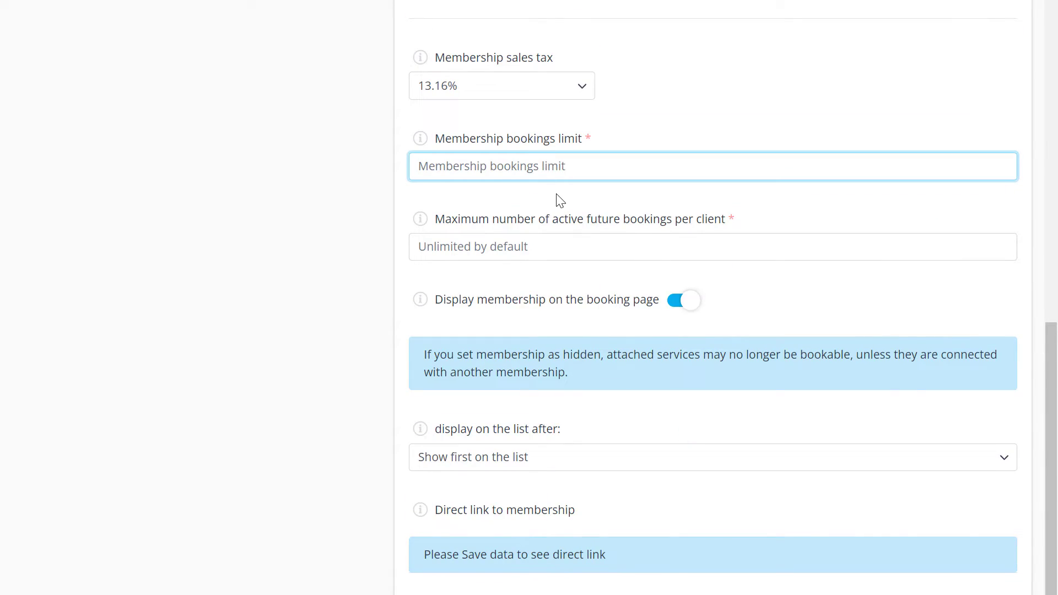
text(0)
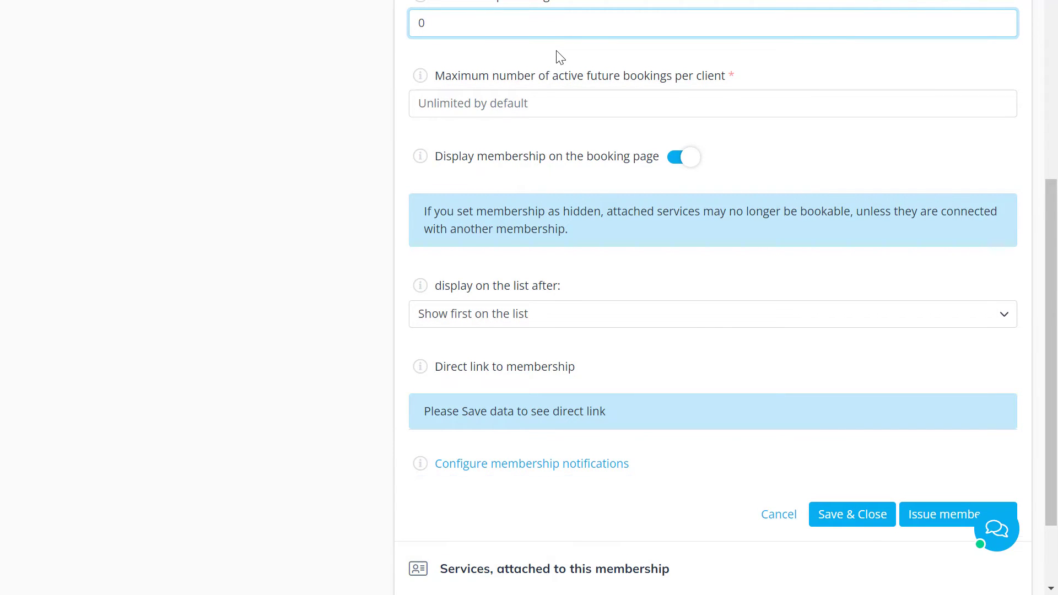
scroll(560, 57, down, 3)
Attach Personal training session and Beginner's mind (single session), save, and reopen the membership
click(507, 421)
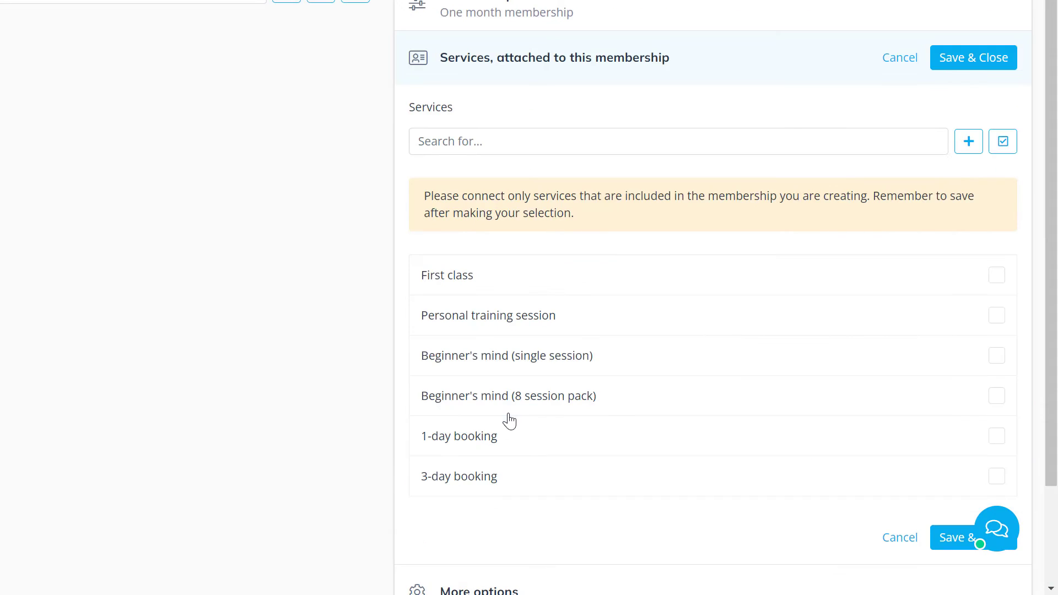
click(992, 319)
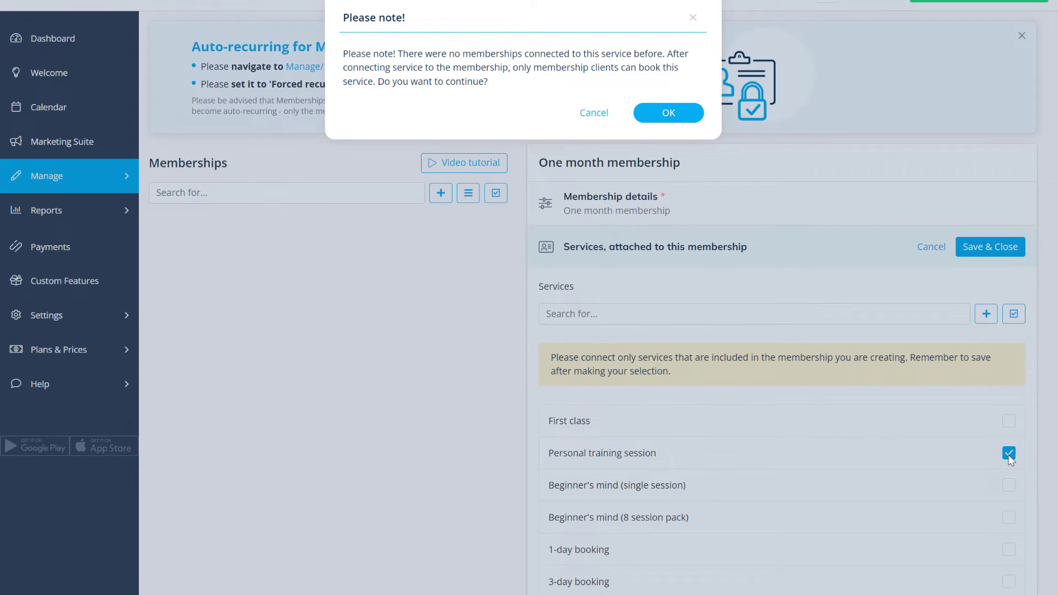
click(669, 113)
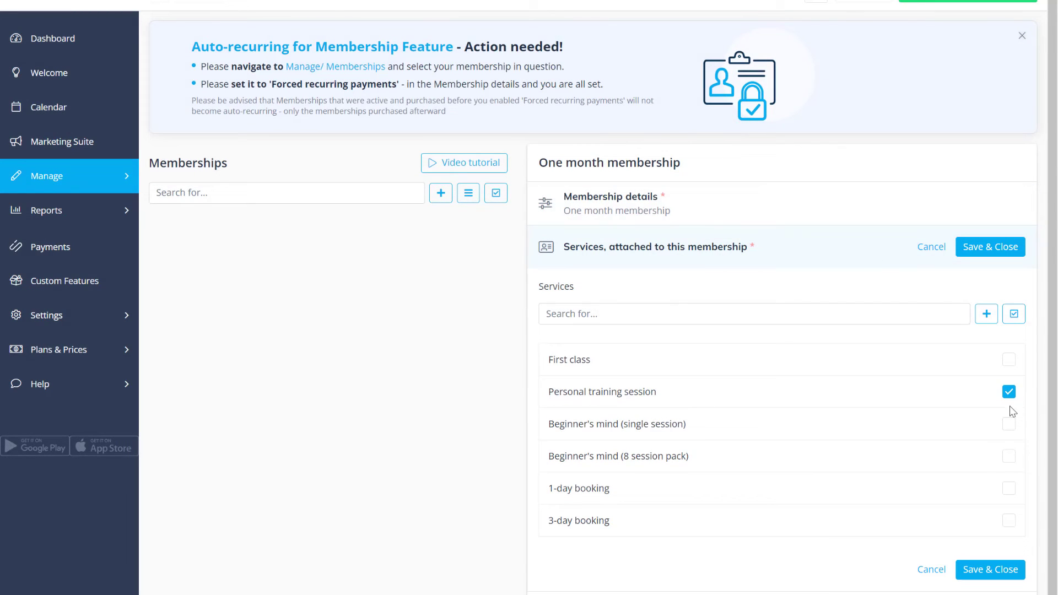
click(1010, 425)
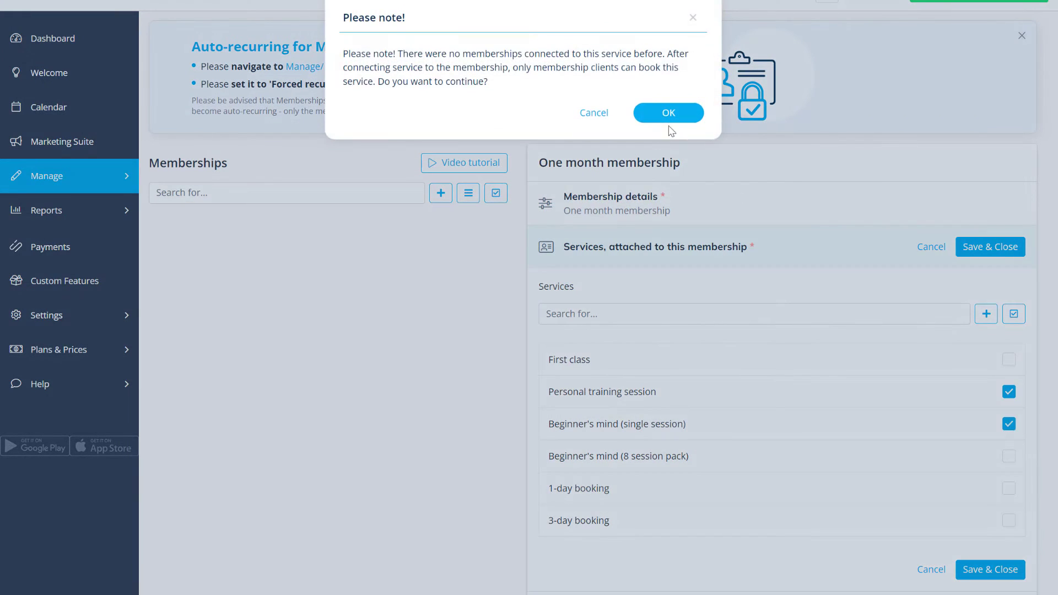
click(657, 115)
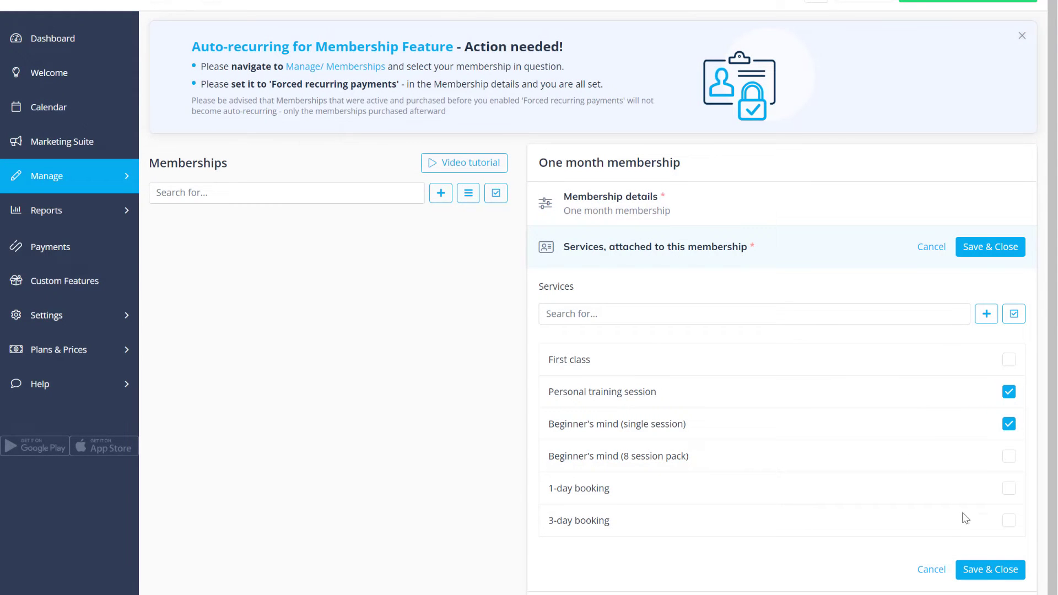
click(985, 570)
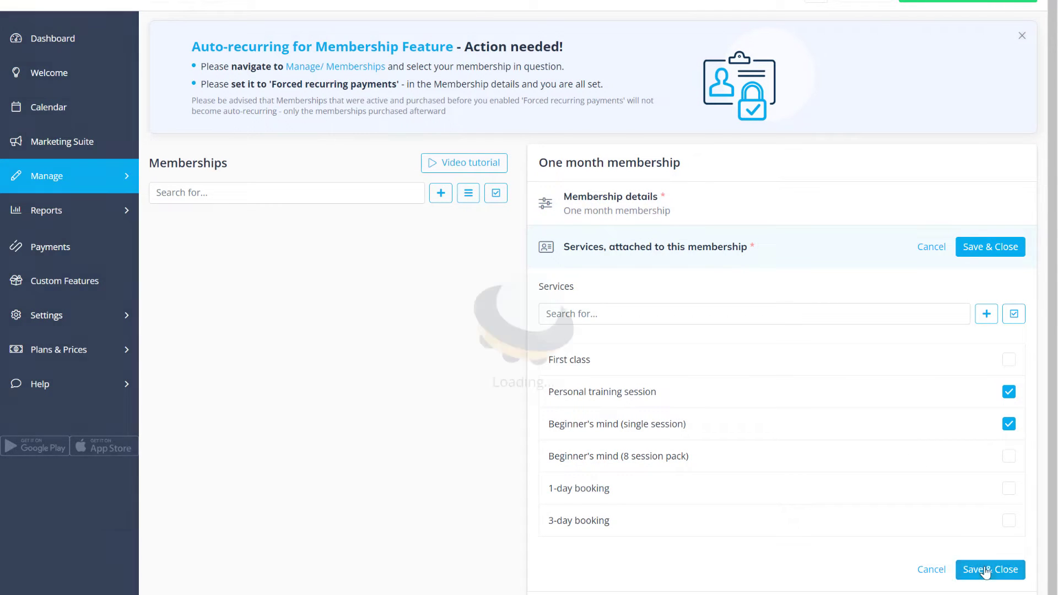
click(716, 213)
Issue the membership to the selected client starting 31-07-2023
scroll(719, 215, down, 8)
scroll(720, 215, down, 10)
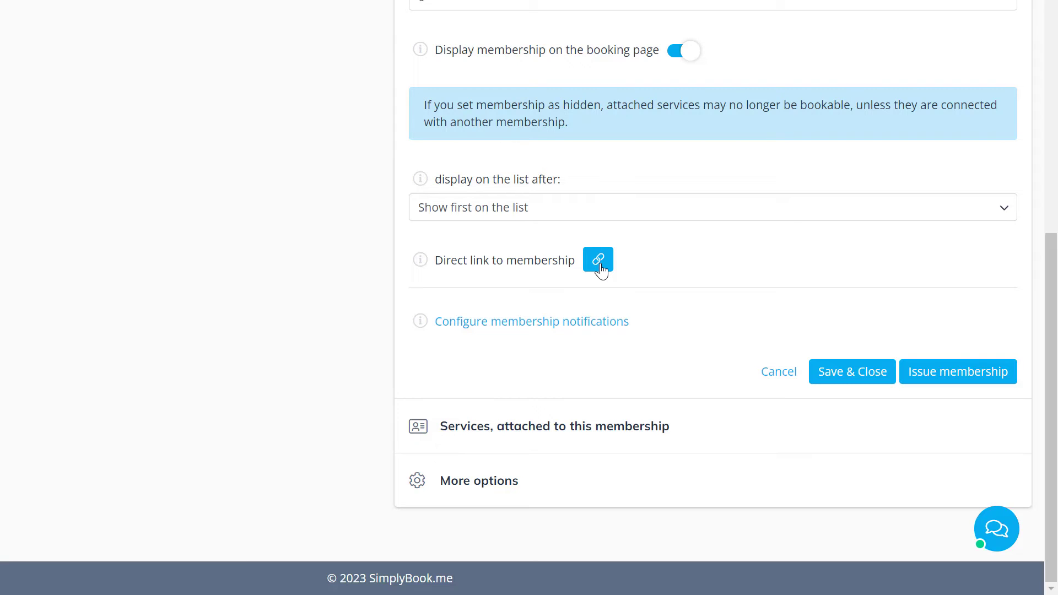
click(937, 372)
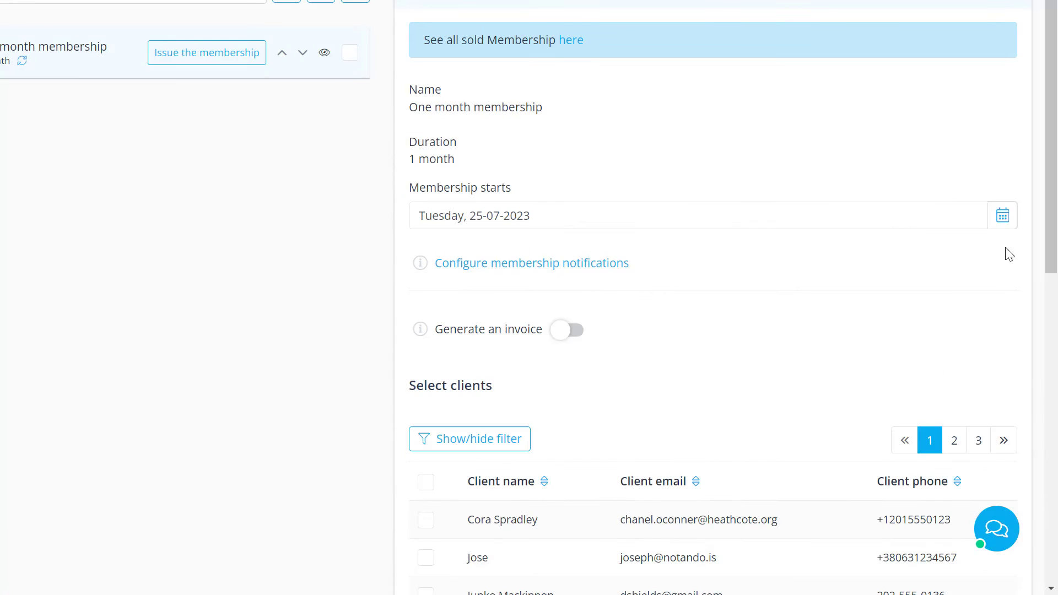
click(1003, 221)
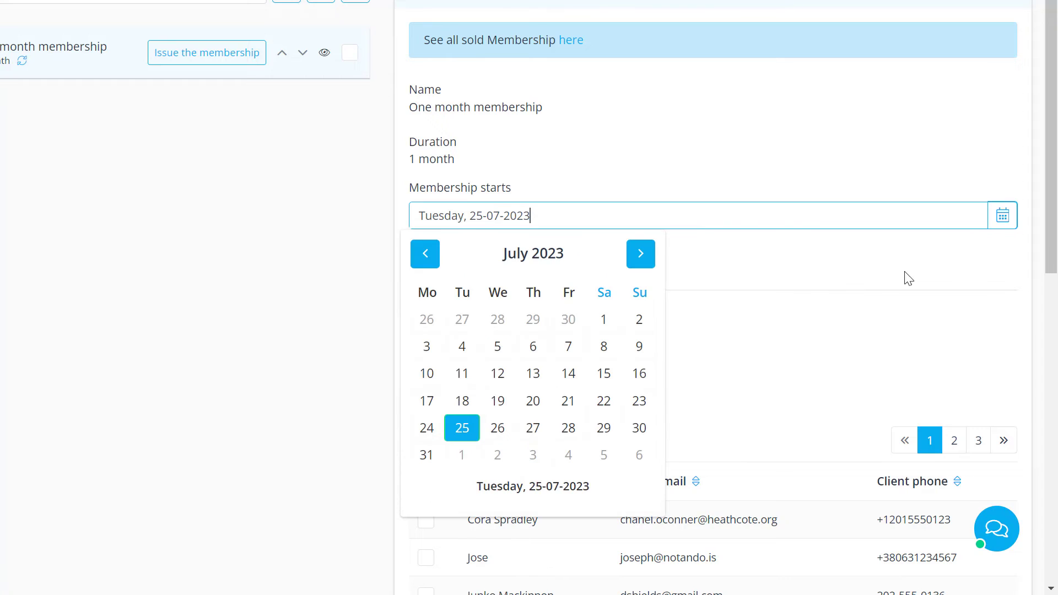
click(428, 457)
scroll(430, 470, down, 4)
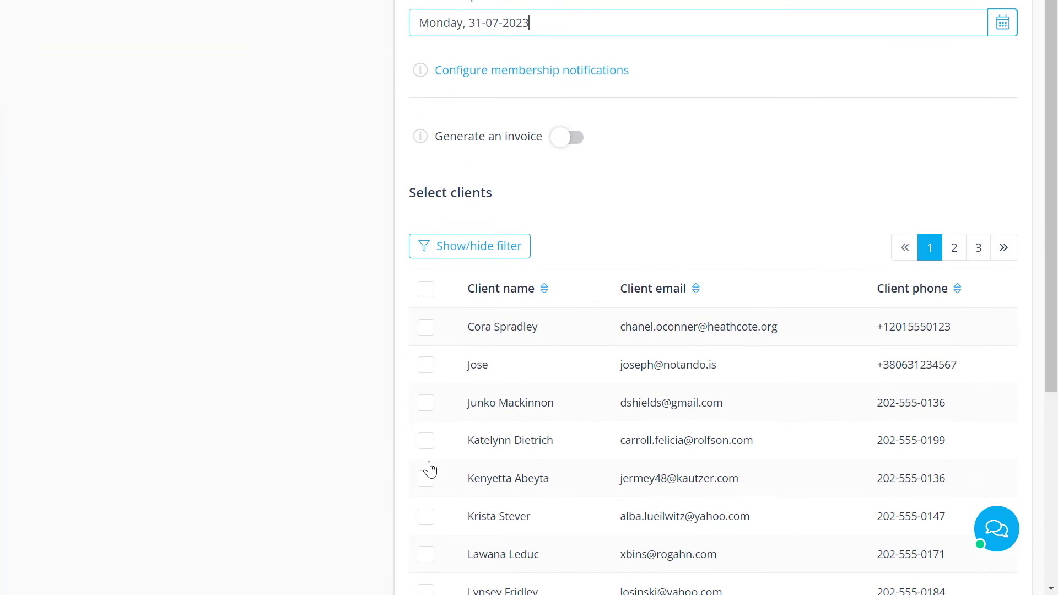
click(427, 366)
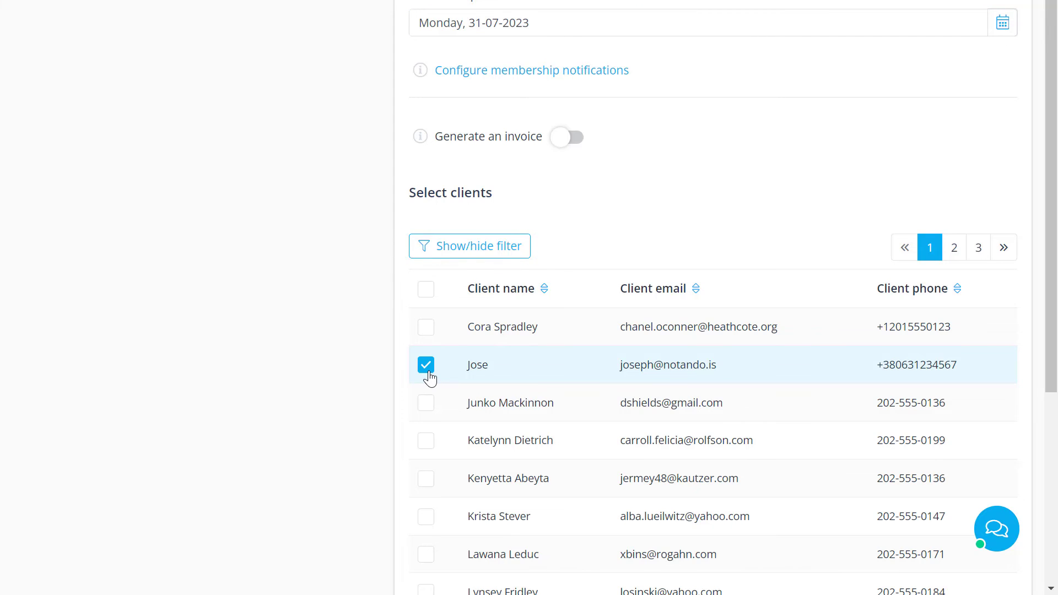
Generate a Credit card invoice, confirm the issue, and open the Membership payments report
click(572, 139)
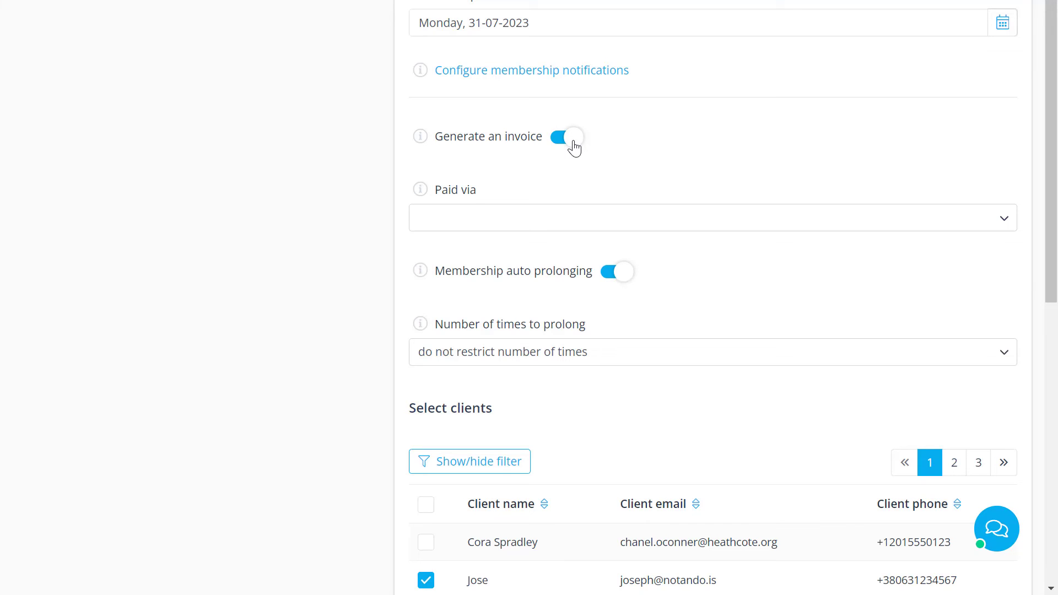
click(546, 225)
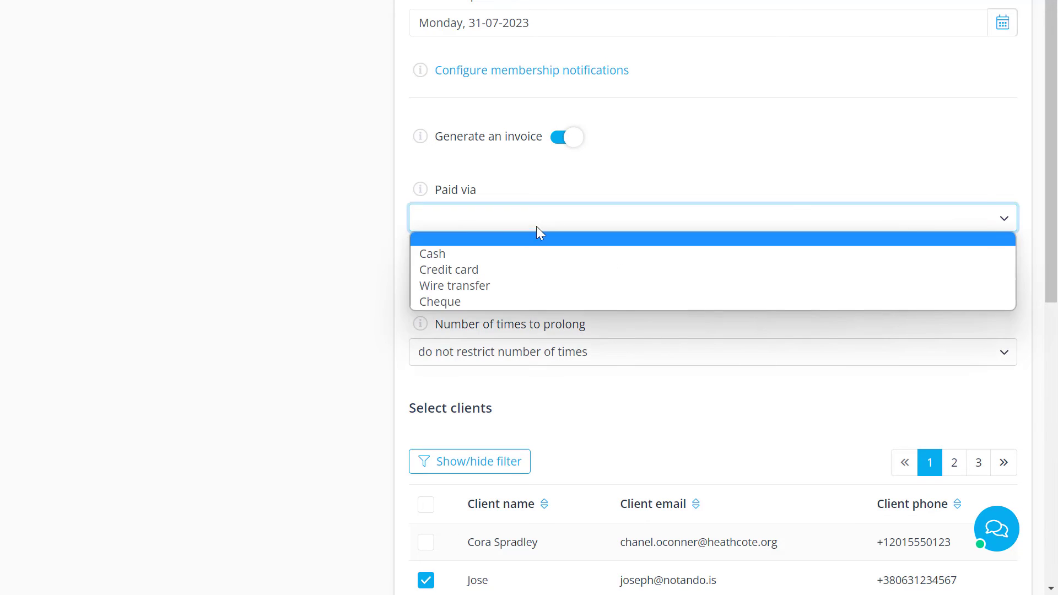
click(524, 270)
click(612, 361)
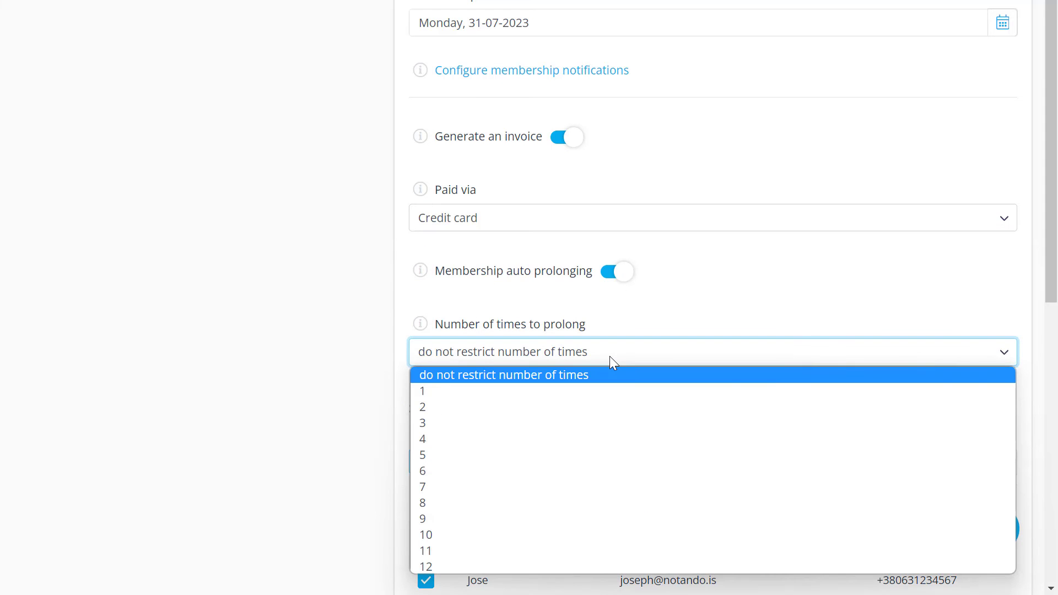
scroll(609, 356, up, 5)
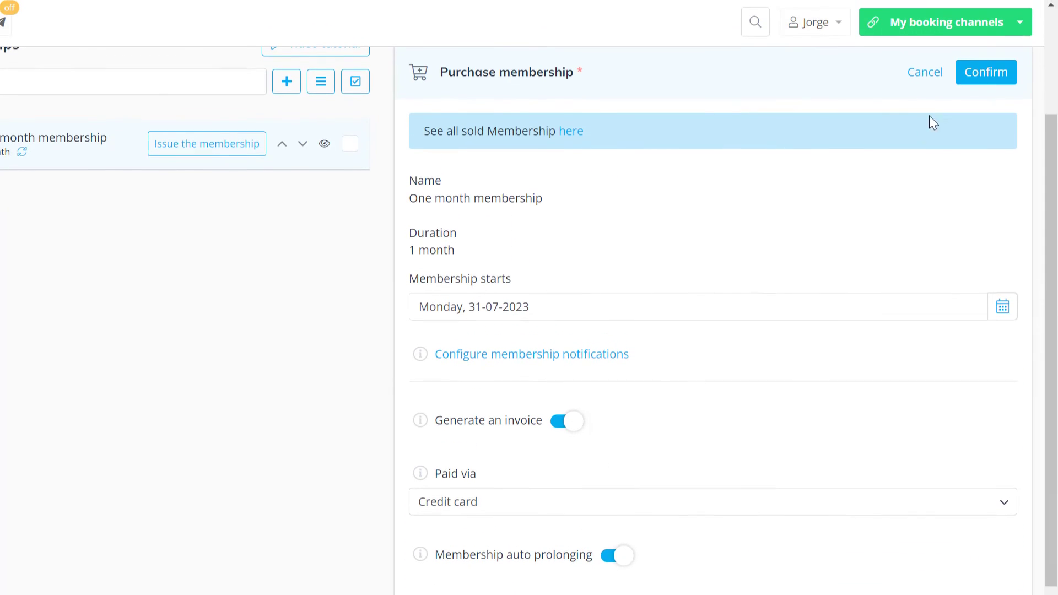
click(962, 86)
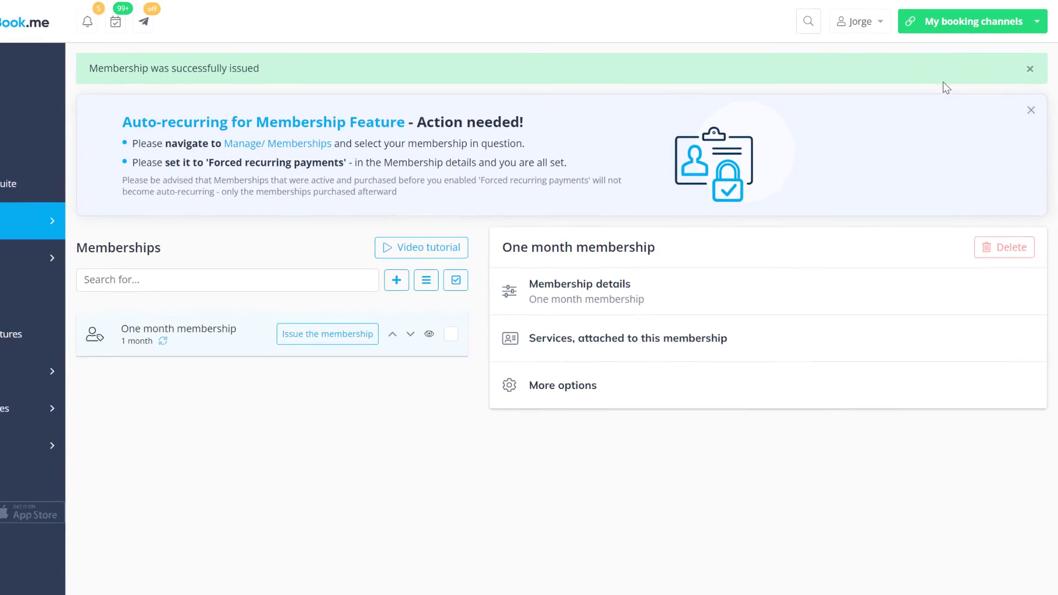
click(102, 242)
click(160, 259)
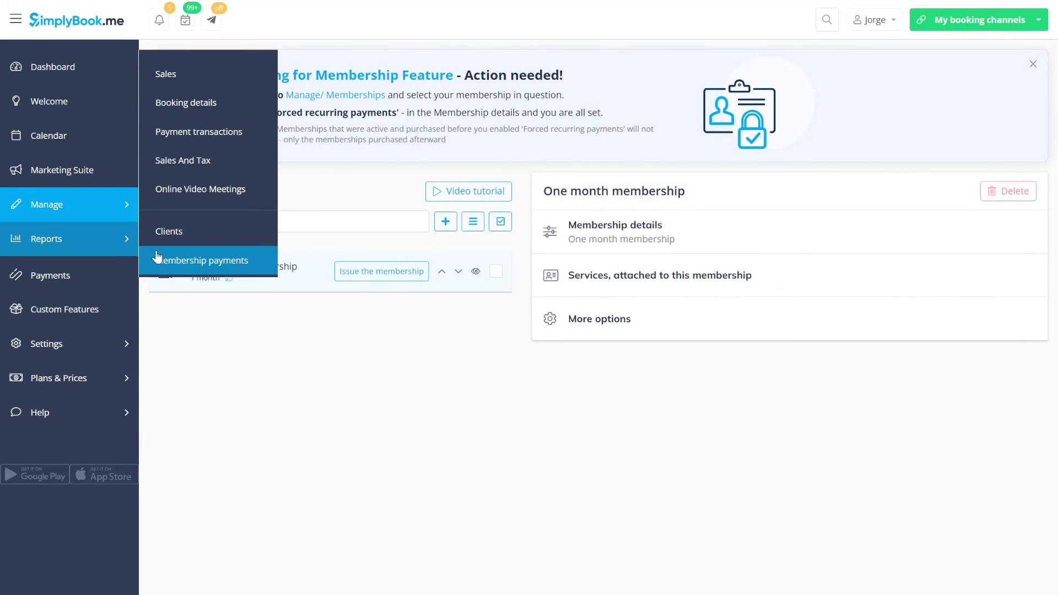